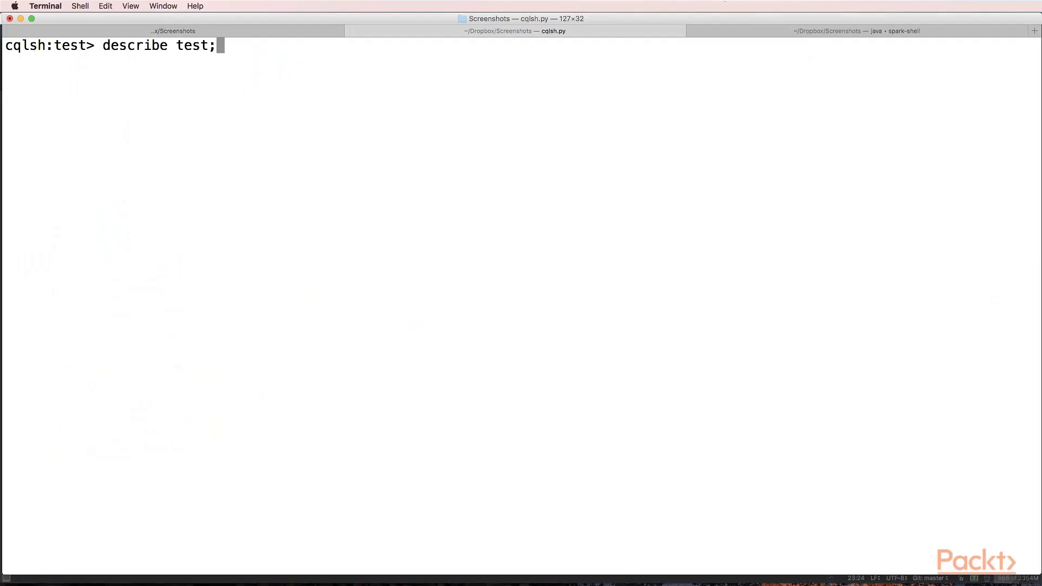
Step: Run describe test; in cqlsh and select the CREATE TABLE test.kv definition
{"action": "key", "text": "Return"}
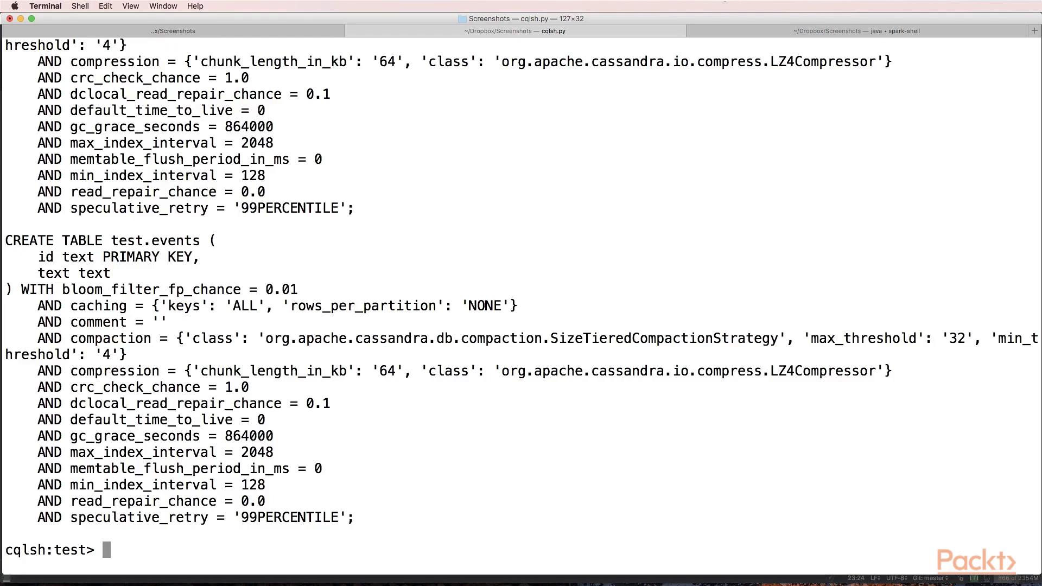
{"action": "scroll", "coordinate": [150, 309], "scroll_direction": "up", "scroll_amount": 3}
{"action": "scroll", "coordinate": [149, 308], "scroll_direction": "up", "scroll_amount": 5}
{"action": "scroll", "coordinate": [150, 308], "scroll_direction": "up", "scroll_amount": 6}
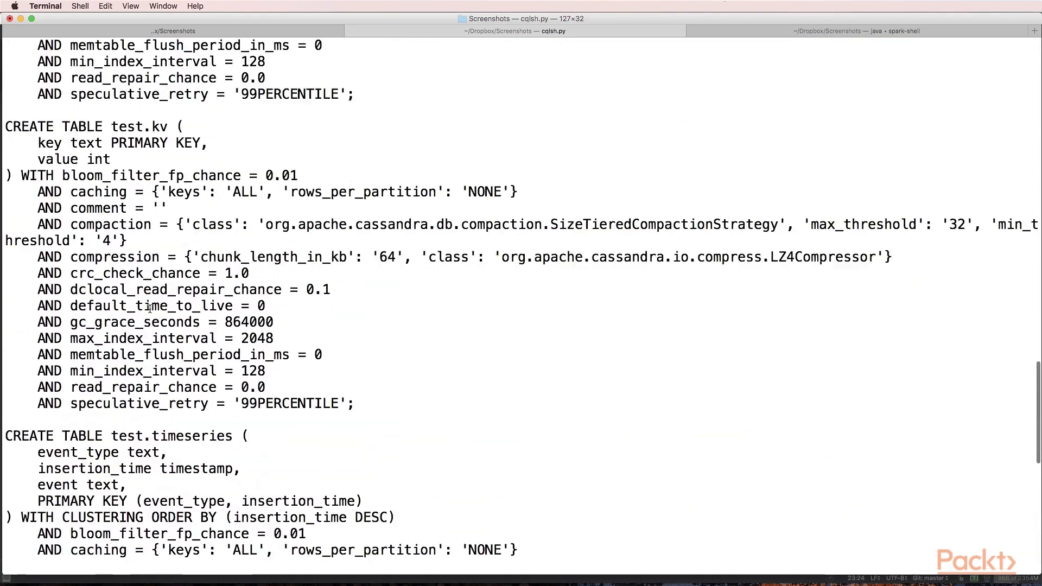
{"action": "mouse_move", "coordinate": [6, 120]}
{"action": "left_mouse_down"}
{"action": "mouse_move", "coordinate": [242, 387]}
{"action": "mouse_move", "coordinate": [424, 407]}
{"action": "mouse_move", "coordinate": [429, 392]}
{"action": "left_mouse_up"}
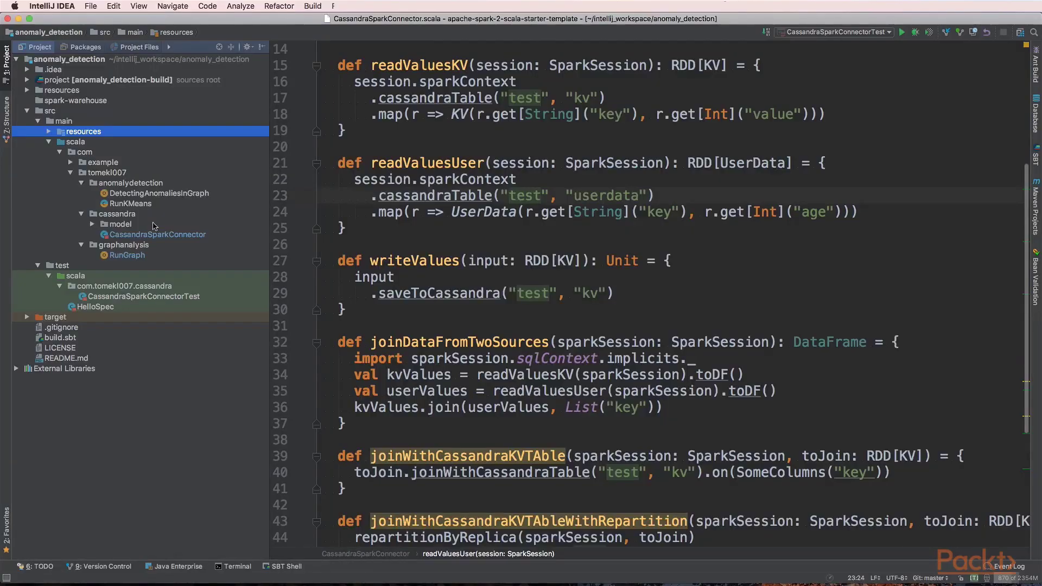
{"action": "scroll", "coordinate": [358, 326], "scroll_direction": "up", "scroll_amount": 3}
{"action": "scroll", "coordinate": [358, 326], "scroll_direction": "down", "scroll_amount": 3}
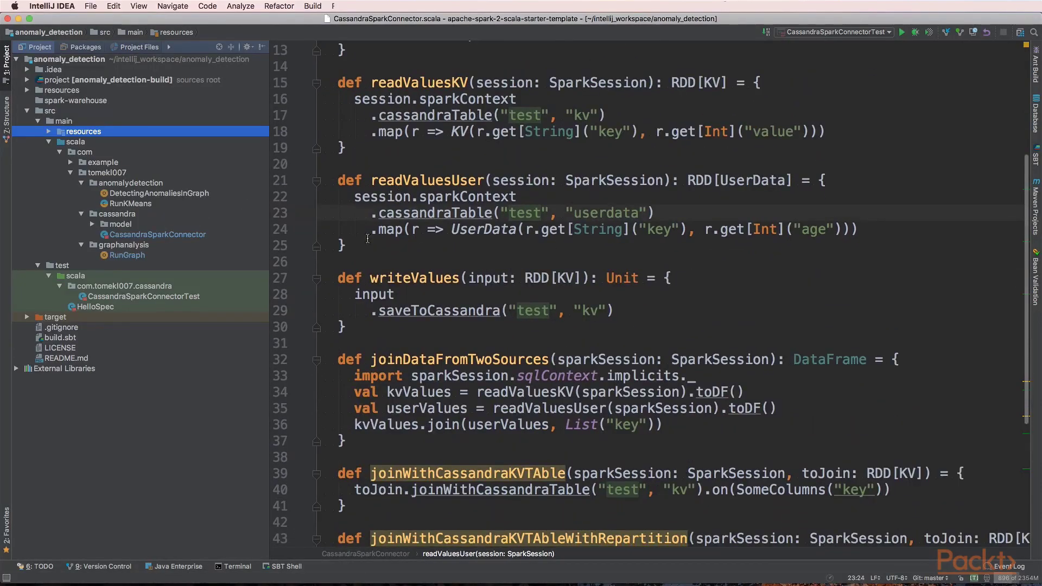
{"action": "mouse_move", "coordinate": [339, 278]}
{"action": "left_mouse_down"}
{"action": "mouse_move", "coordinate": [360, 338]}
{"action": "mouse_move", "coordinate": [365, 329]}
{"action": "left_mouse_up"}
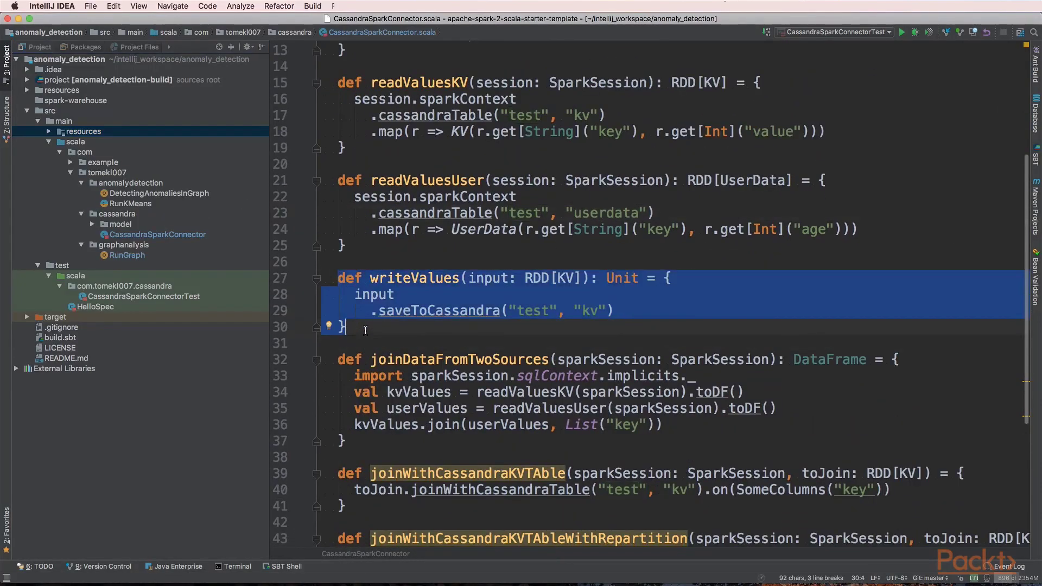
Step: Jump to the KV case class and highlight its key and value fields
{"action": "left_click", "coordinate": [562, 280]}
{"action": "key", "text": "super+b"}
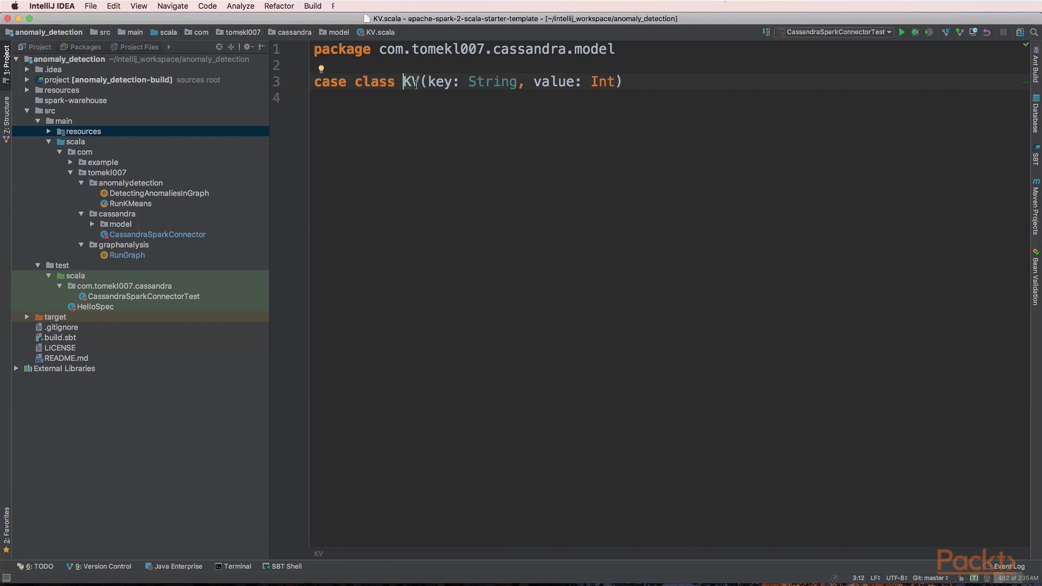
{"action": "double_click", "coordinate": [440, 83]}
{"action": "left_click", "coordinate": [553, 82]}
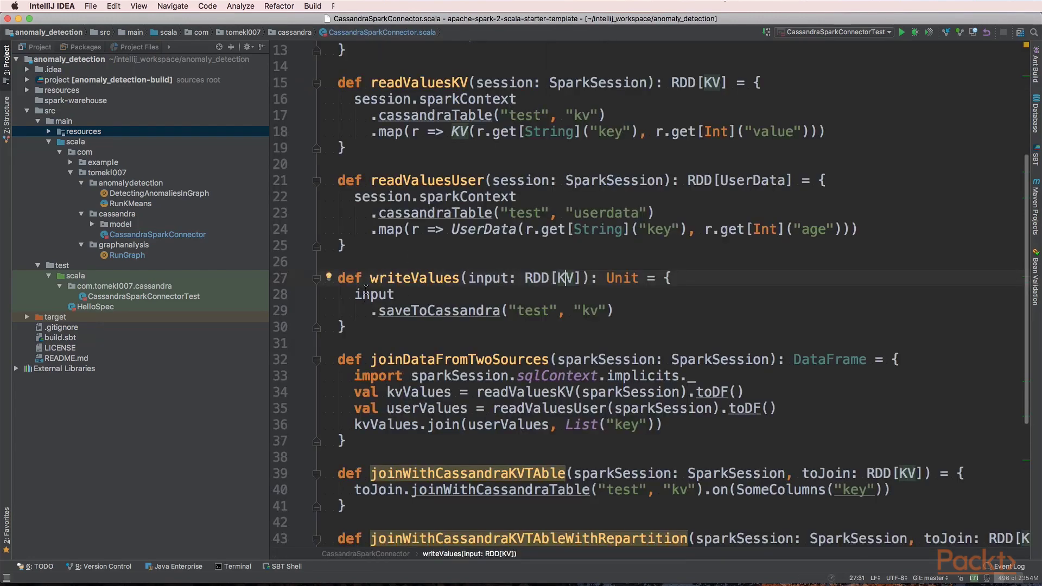
{"action": "scroll", "coordinate": [366, 285], "scroll_direction": "up", "scroll_amount": 4}
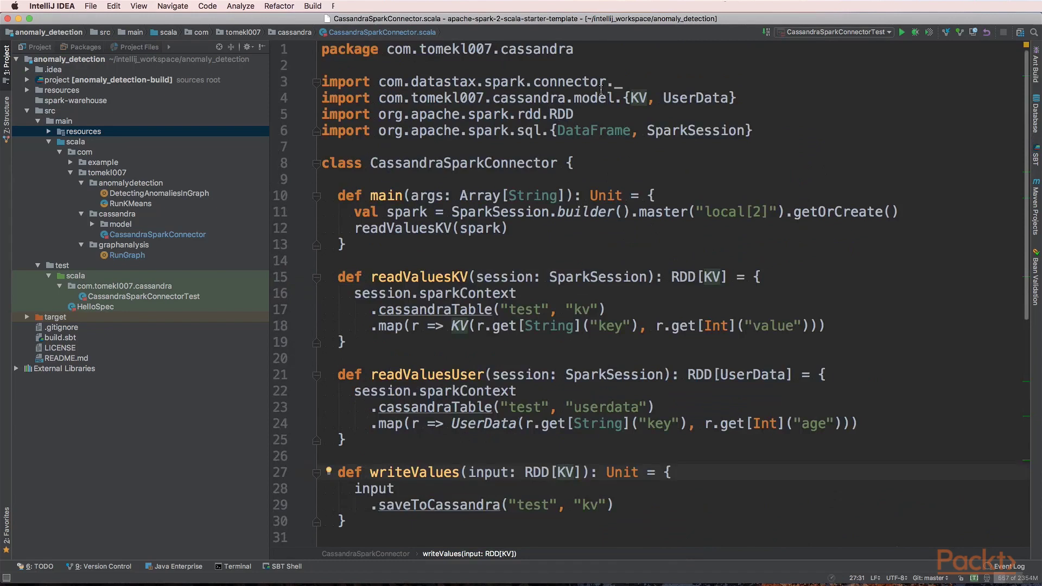
{"action": "left_click_drag", "start_coordinate": [623, 82], "coordinate": [322, 82]}
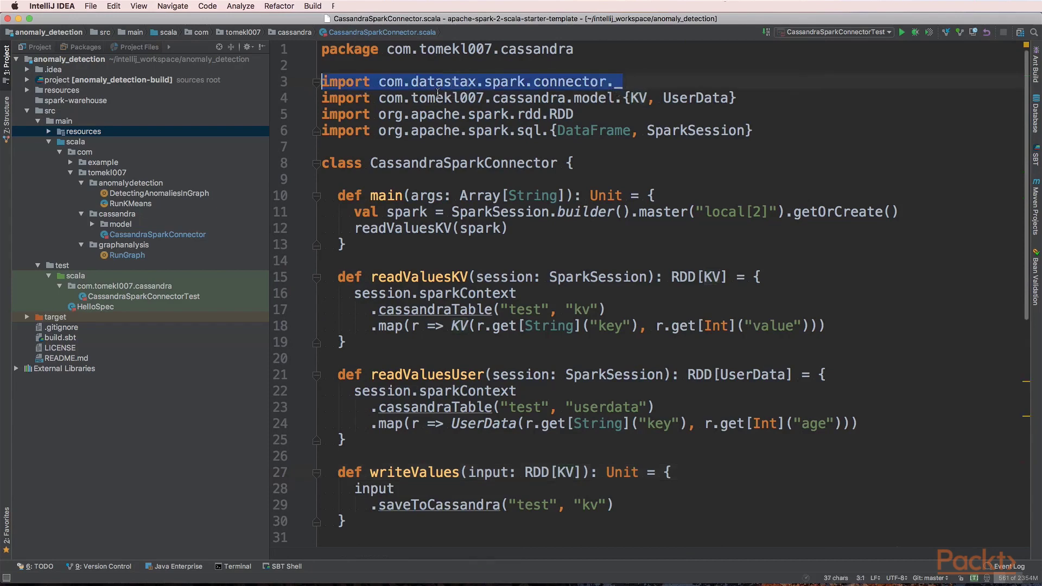
{"action": "scroll", "coordinate": [478, 211], "scroll_direction": "down", "scroll_amount": 5}
{"action": "scroll", "coordinate": [407, 225], "scroll_direction": "down", "scroll_amount": 3}
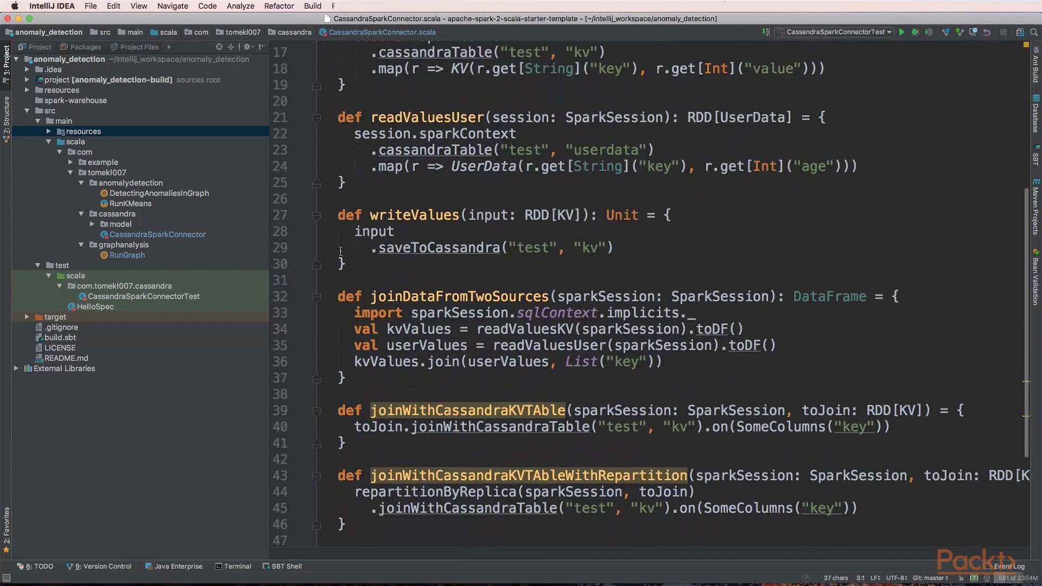
{"action": "left_click_drag", "start_coordinate": [337, 215], "coordinate": [366, 280]}
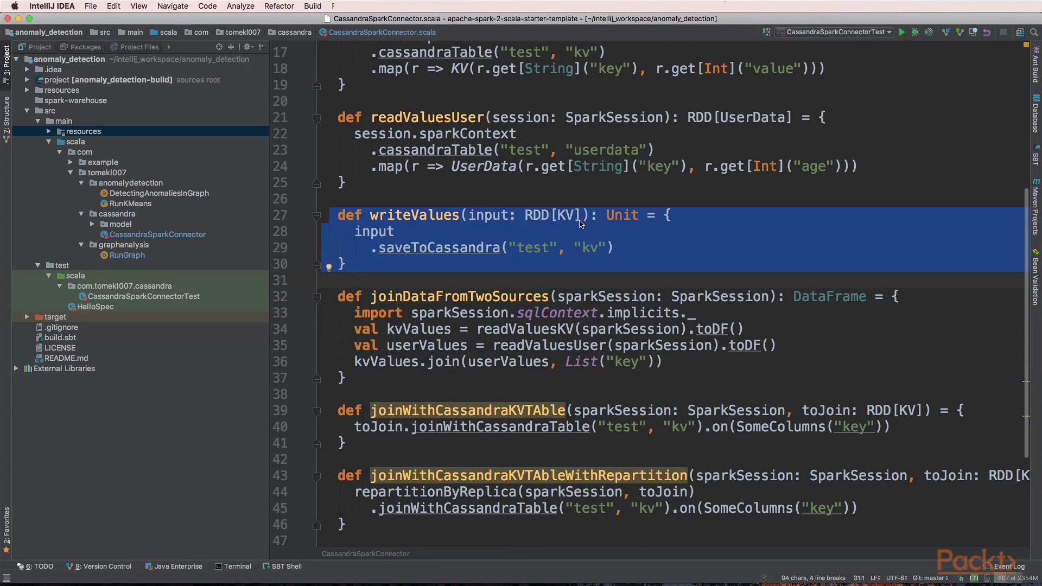
{"action": "left_click", "coordinate": [392, 234]}
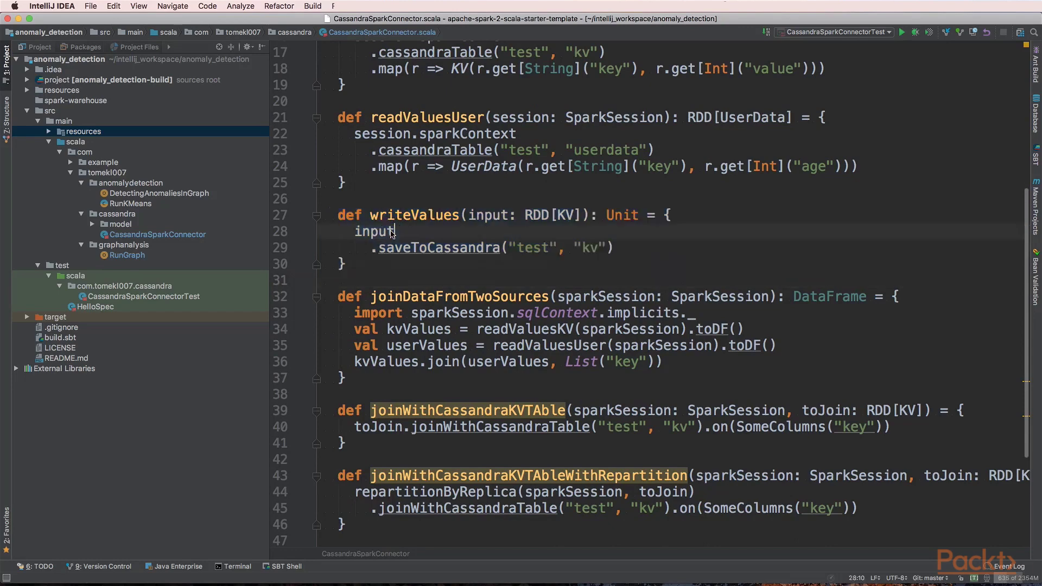
{"action": "double_click", "coordinate": [411, 248]}
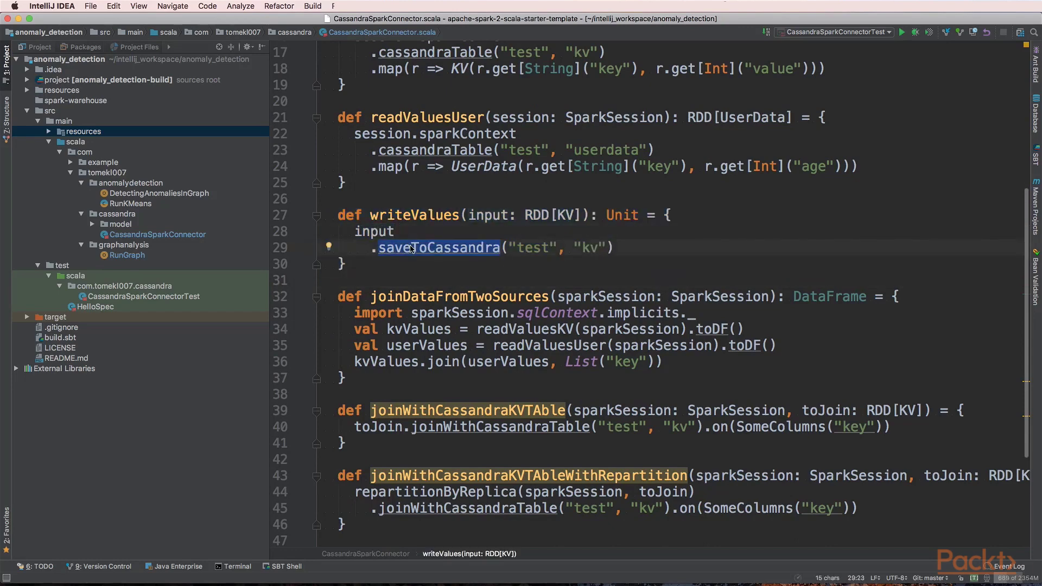
{"action": "double_click", "coordinate": [536, 253]}
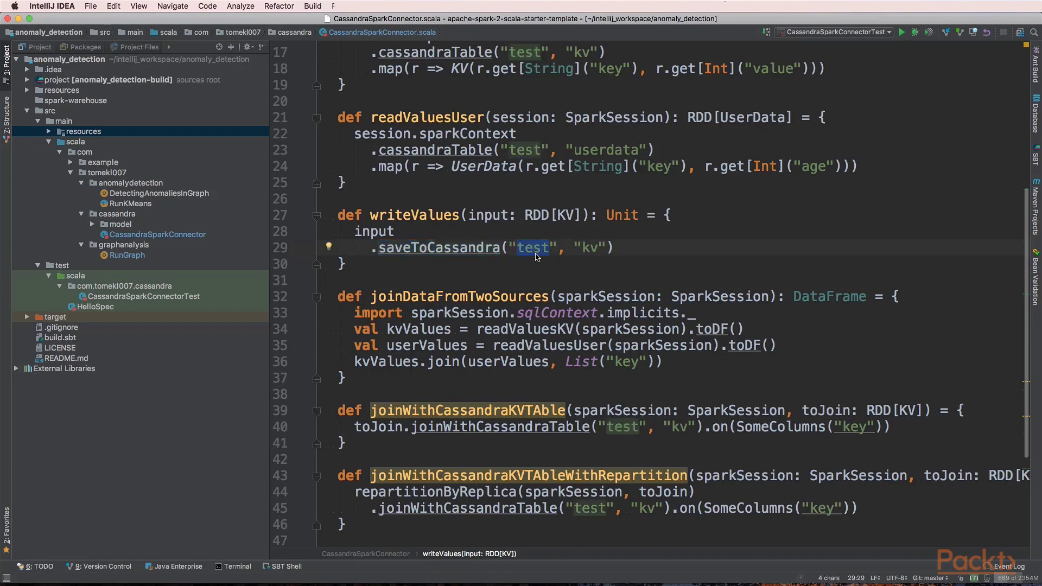
{"action": "double_click", "coordinate": [579, 248]}
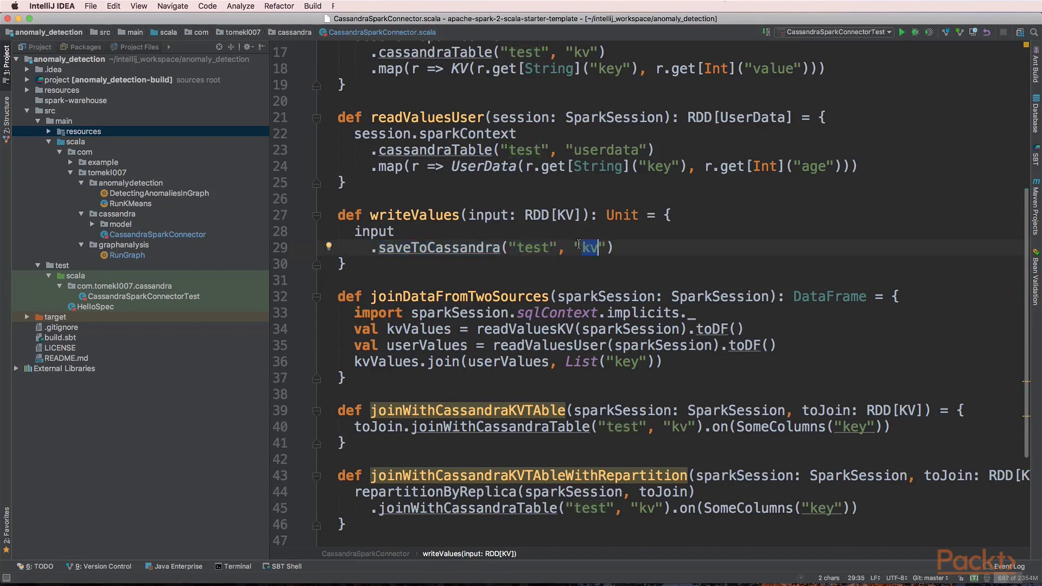